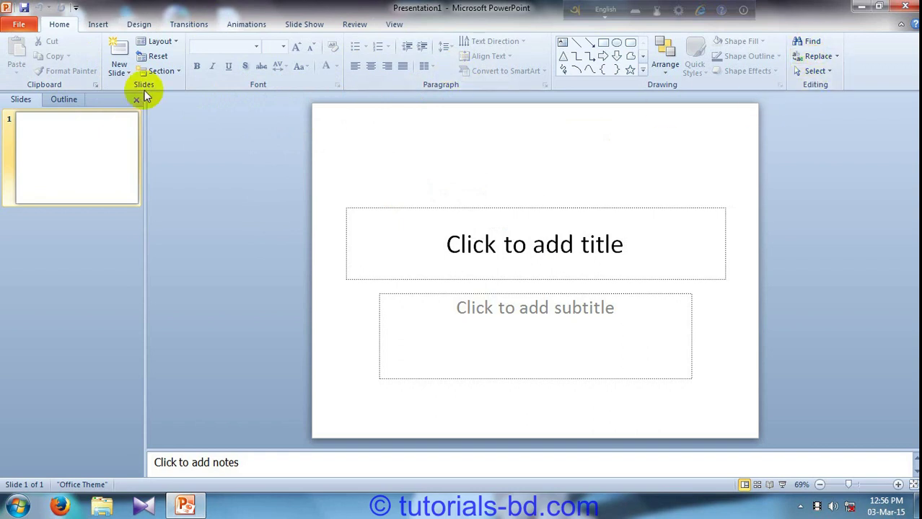
# - Browse the Insert, View, Transitions, Animations, Slide Show and Review tabs, finishing on Design's theme gallery
pyautogui.click(96, 23)
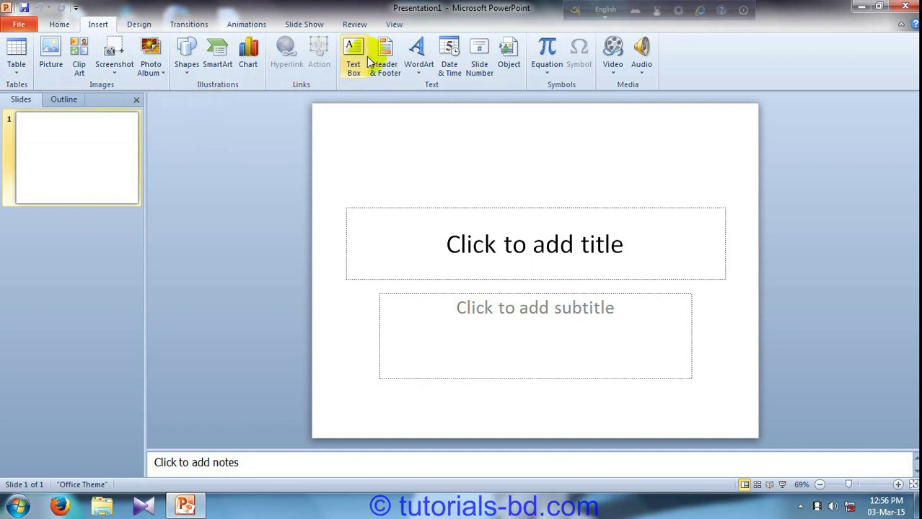
pyautogui.click(393, 24)
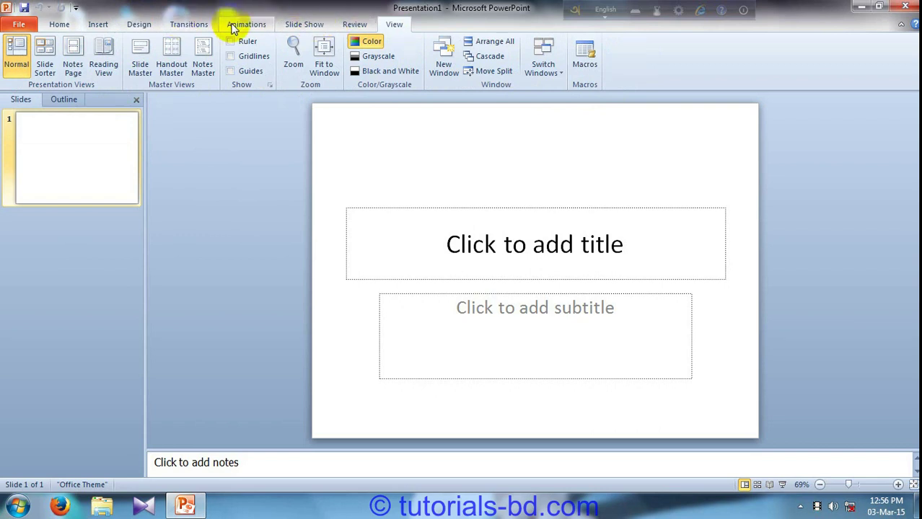
pyautogui.click(190, 29)
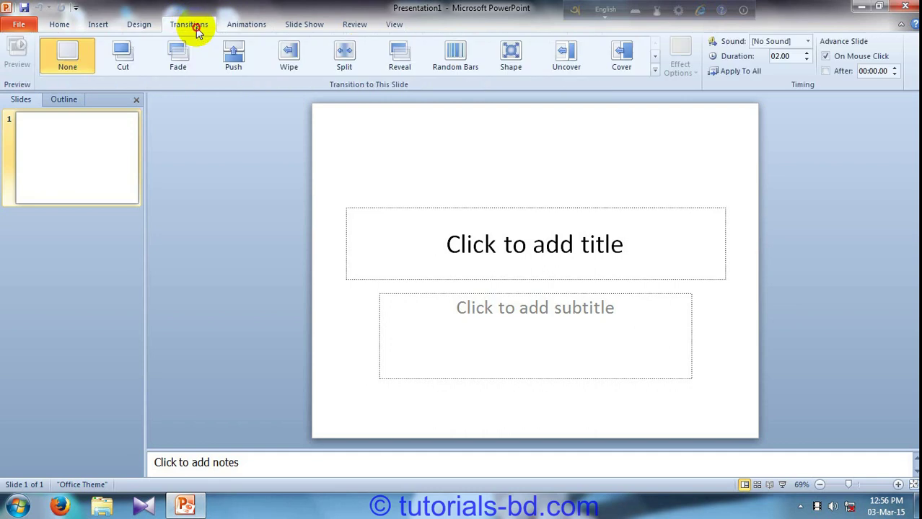
pyautogui.click(260, 27)
pyautogui.click(299, 27)
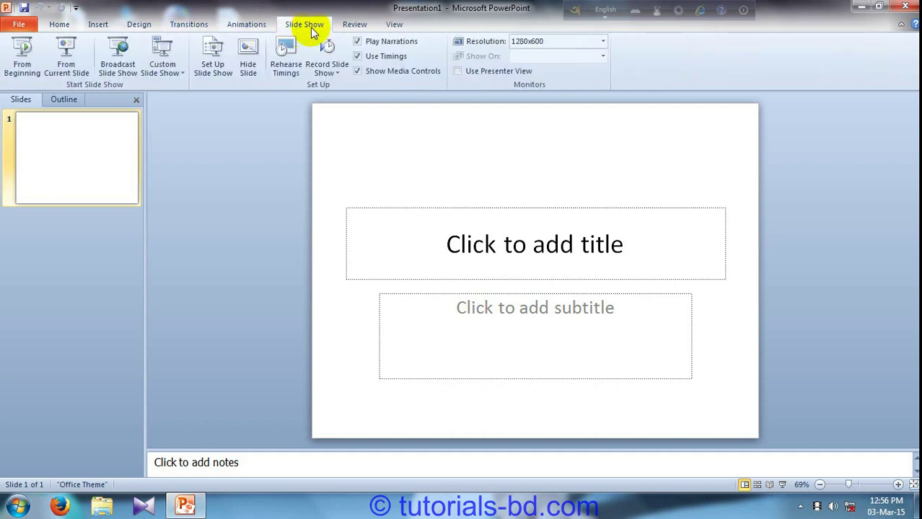
pyautogui.click(352, 28)
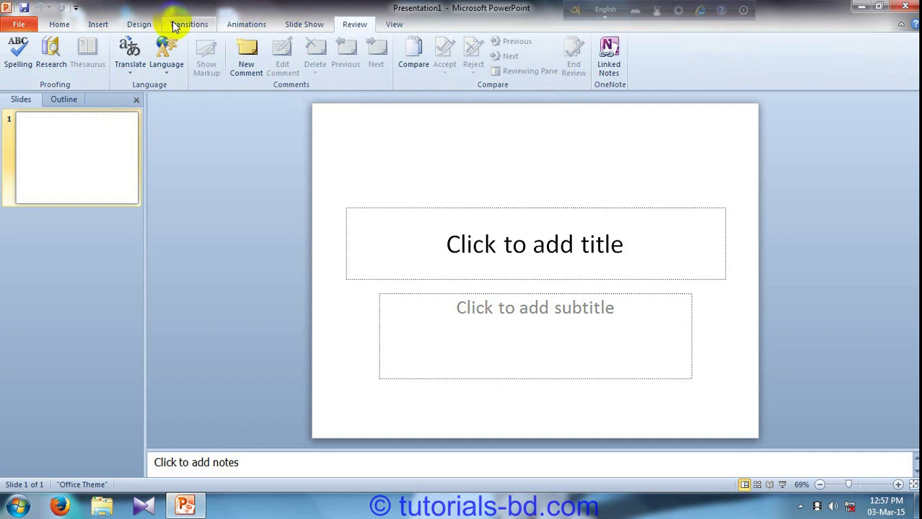
pyautogui.click(144, 25)
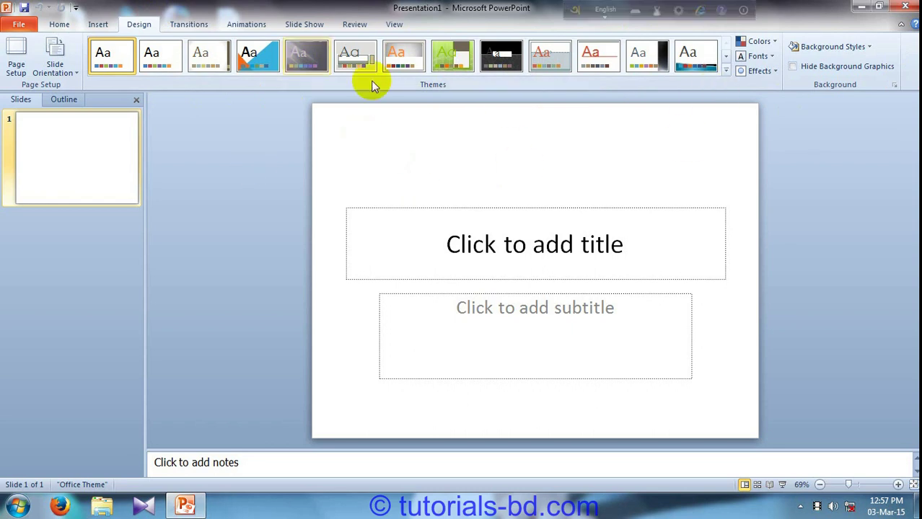
# - Switch back to the Home tab's text and drawing formatting commands
pyautogui.click(58, 25)
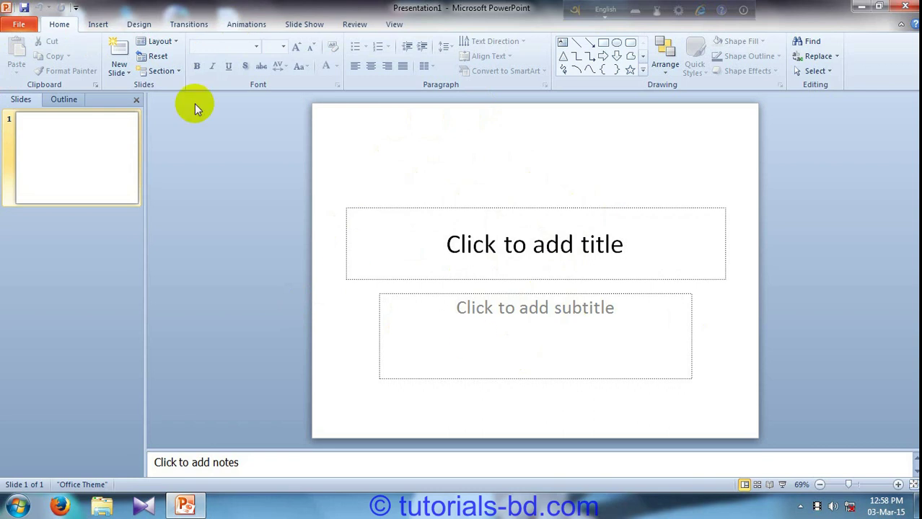
# - Create Presentation2 from the Five Rules sample template under File > New > Sample templates
pyautogui.click(28, 26)
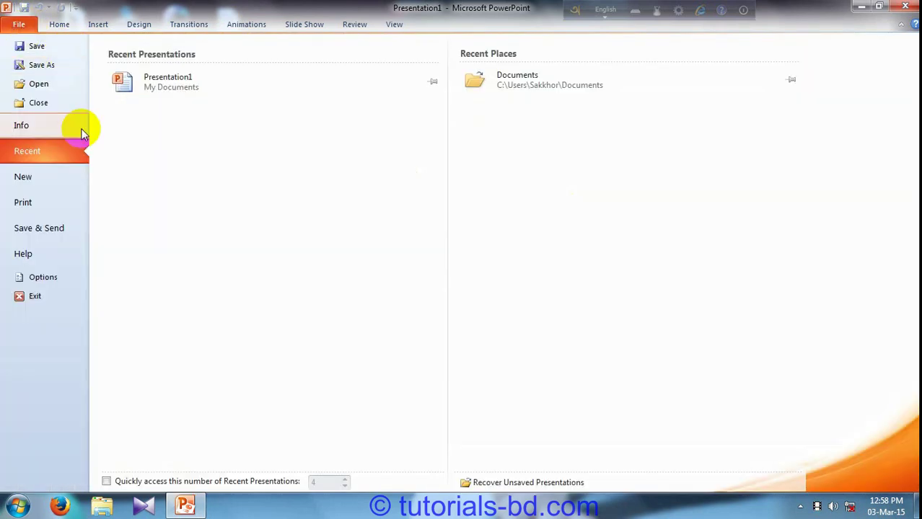
pyautogui.click(75, 171)
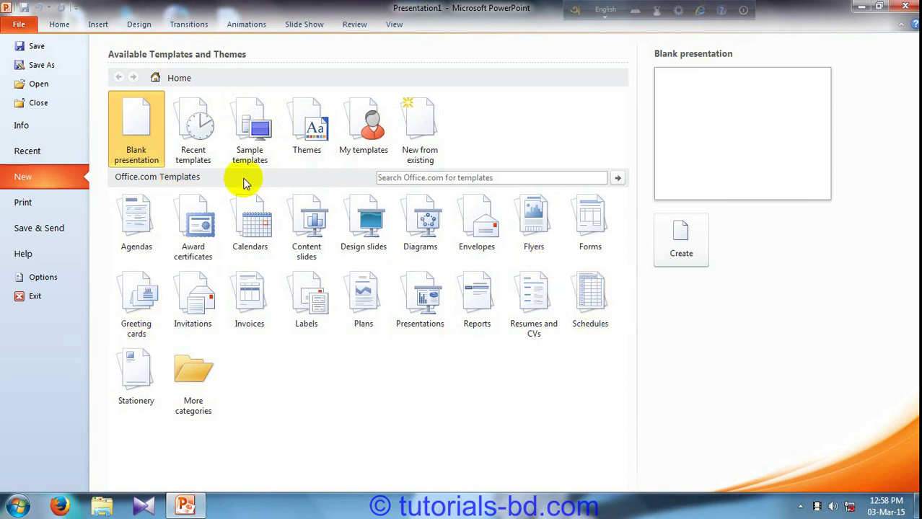
pyautogui.click(246, 155)
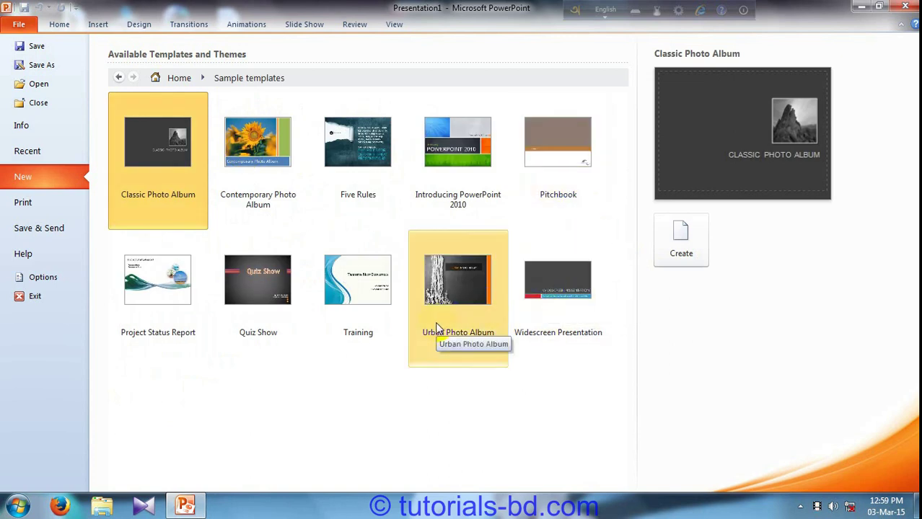
pyautogui.click(365, 181)
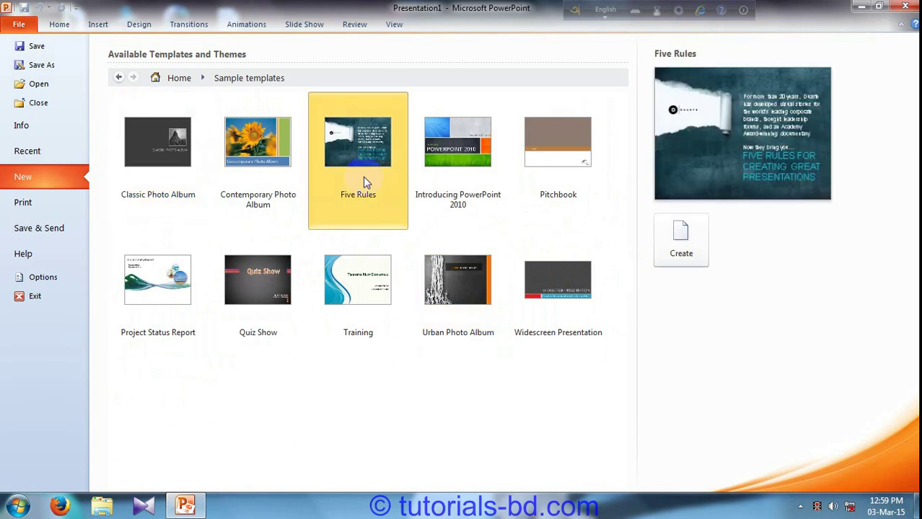
pyautogui.click(684, 264)
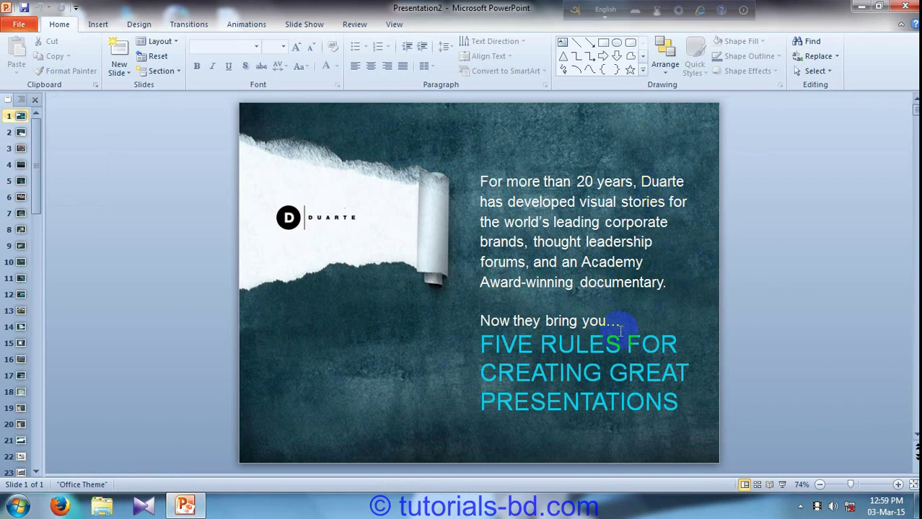
# - Play the Five Rules deck as a slide show From Beginning, then end it with Esc
pyautogui.click(440, 318)
pyautogui.click(293, 29)
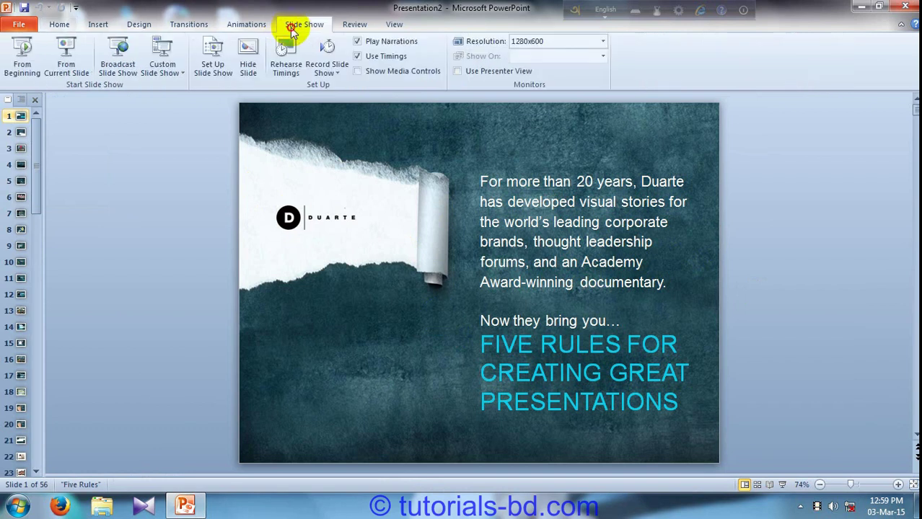
pyautogui.click(22, 63)
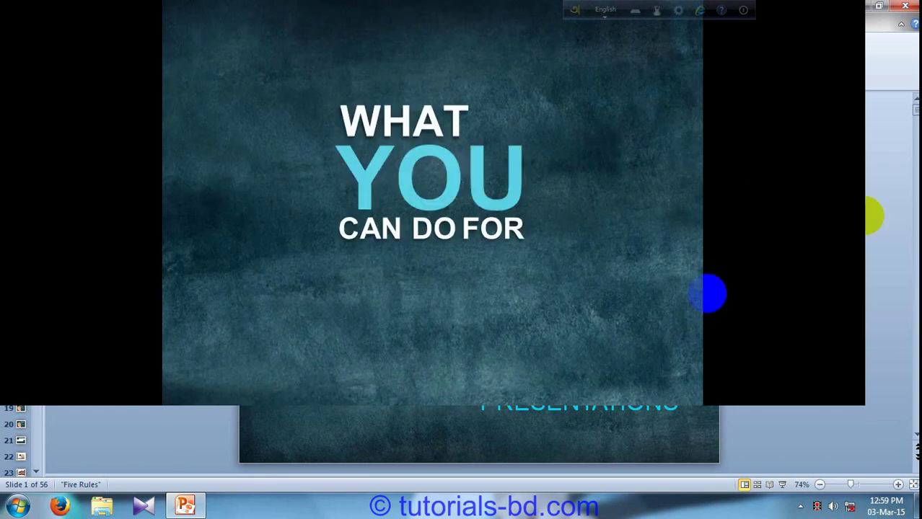
pyautogui.press('Escape')
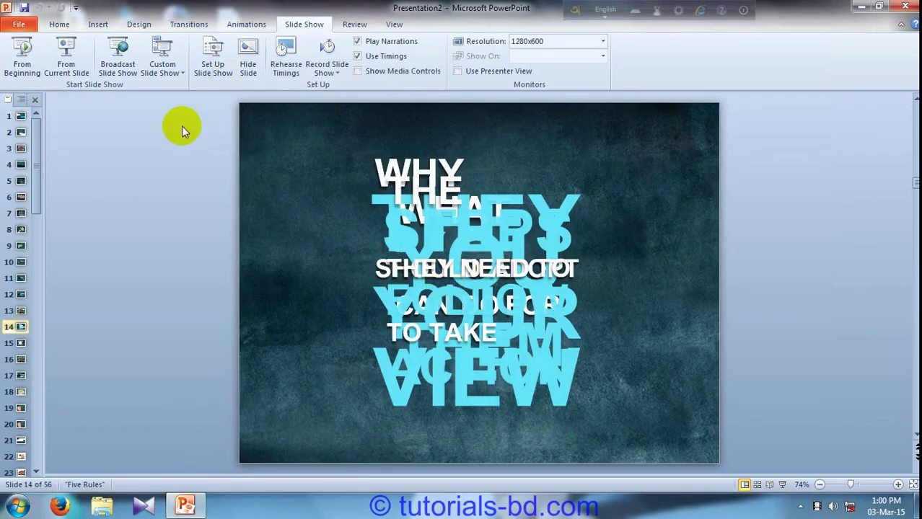
pyautogui.click(22, 27)
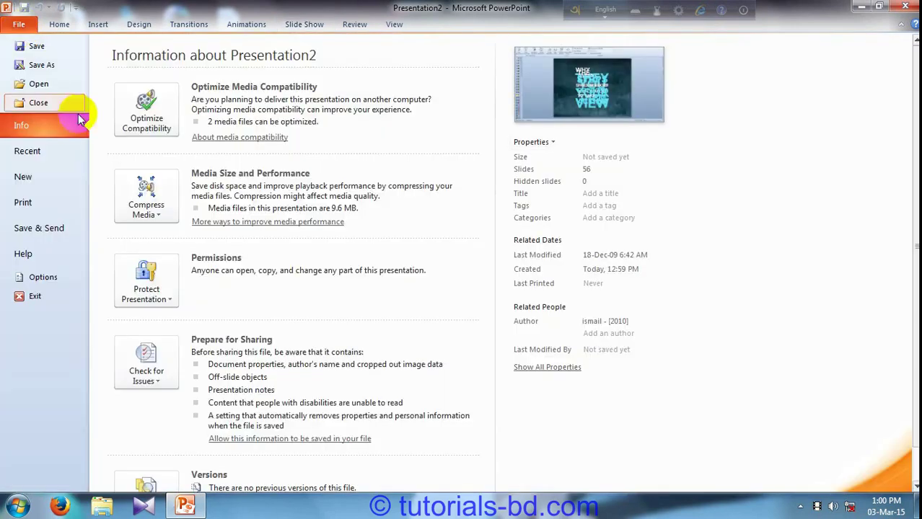
pyautogui.click(37, 187)
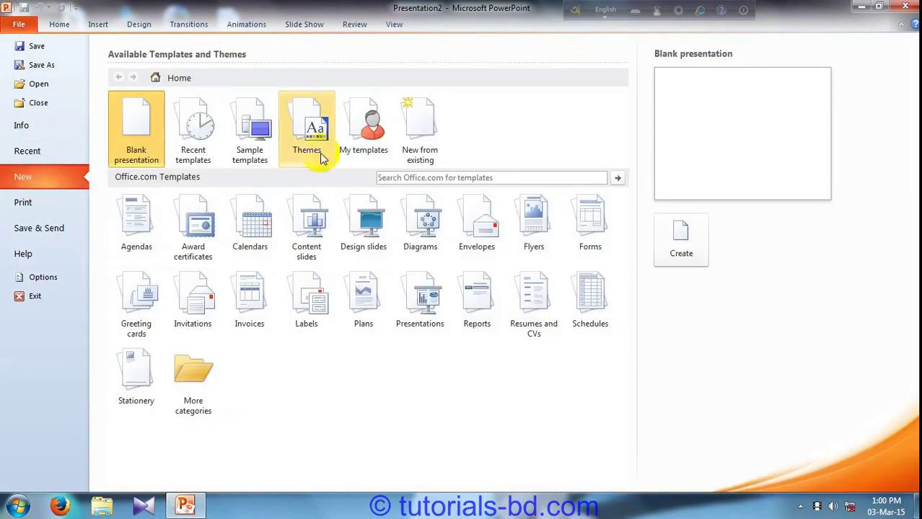
pyautogui.click(248, 153)
pyautogui.click(354, 167)
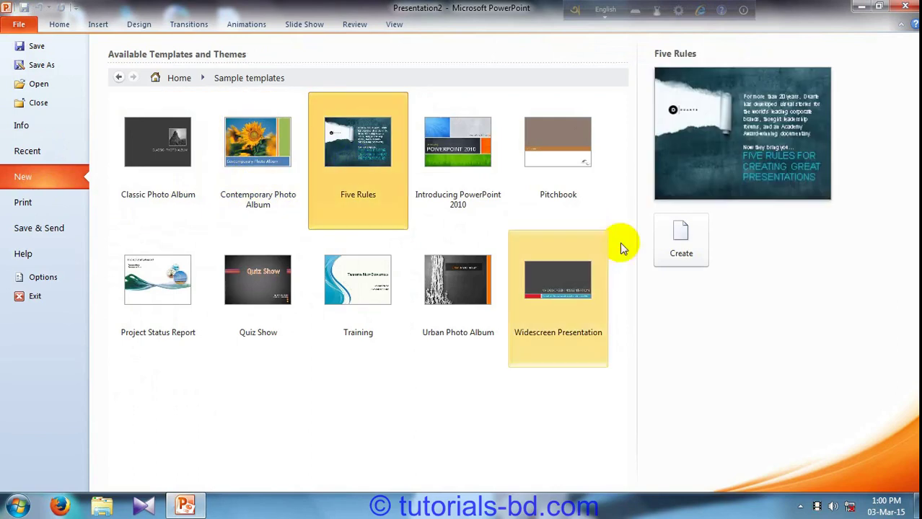
pyautogui.click(59, 23)
pyautogui.click(326, 26)
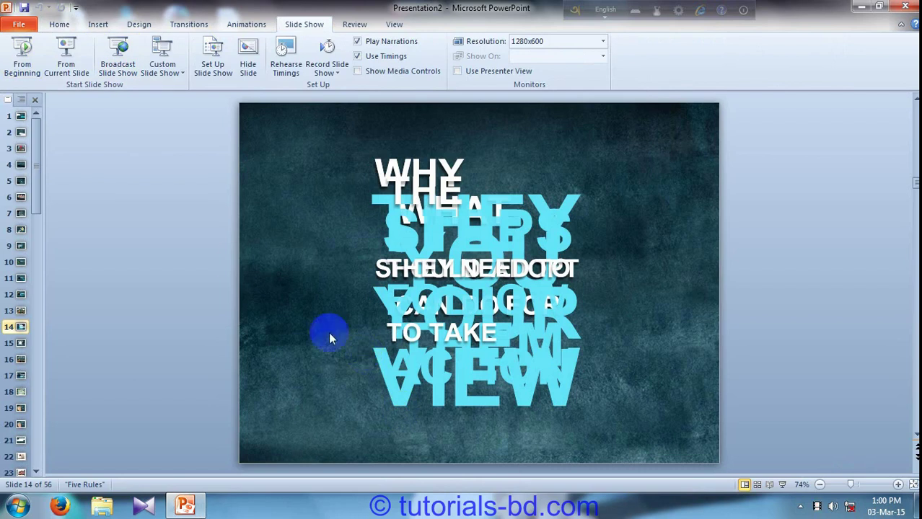
# - Return to the Home tab and click a few spots on slide 14
pyautogui.click(64, 26)
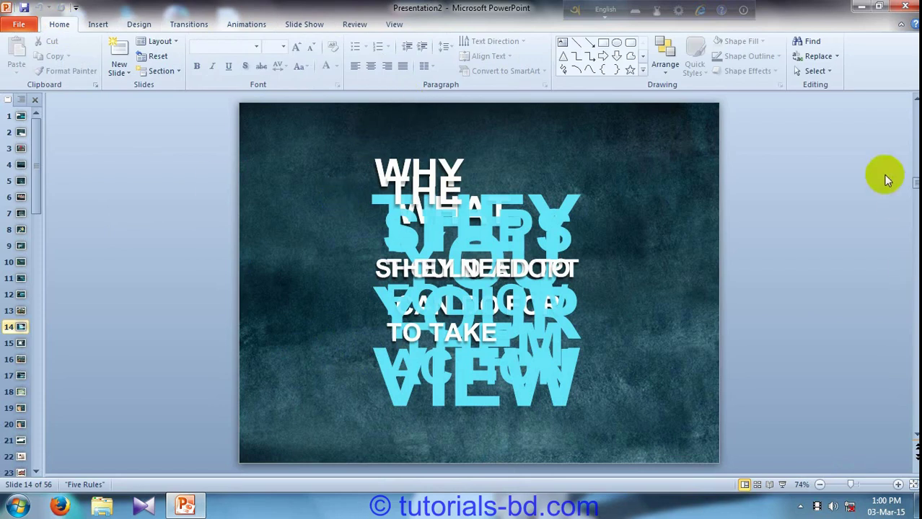
pyautogui.click(598, 188)
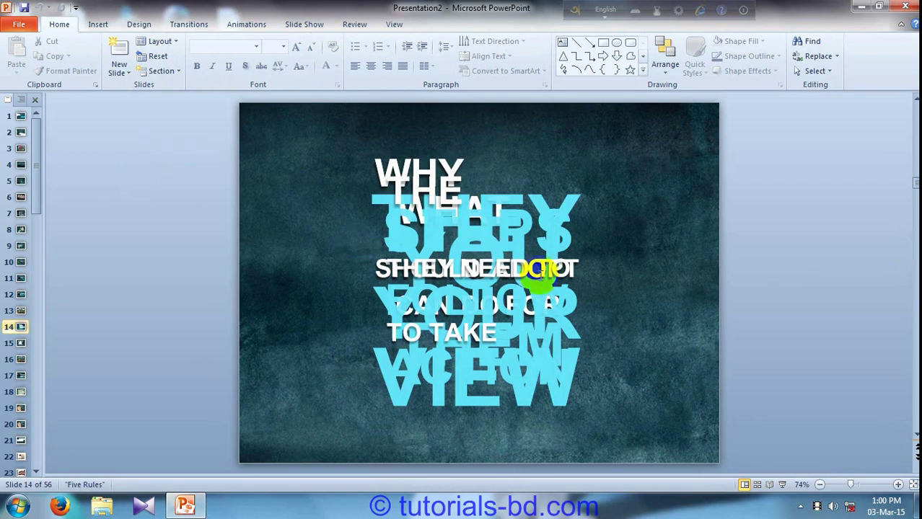
pyautogui.click(693, 395)
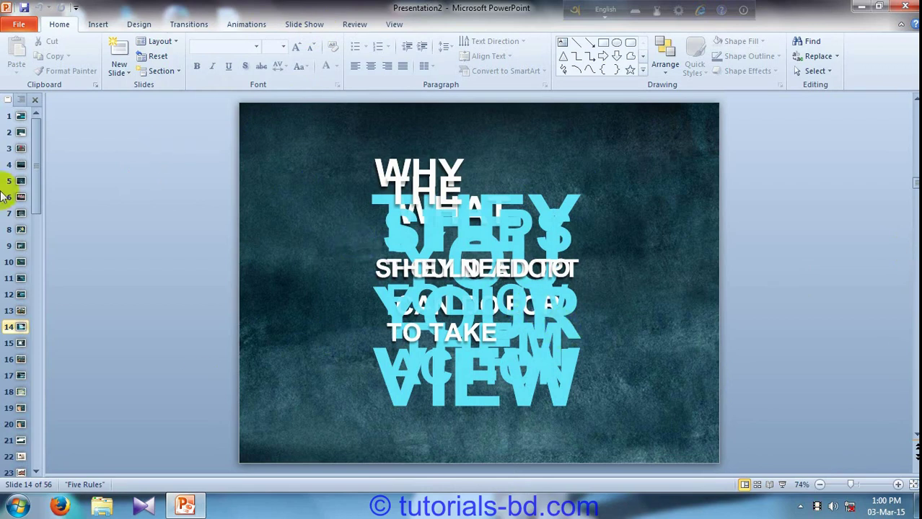
pyautogui.click(320, 223)
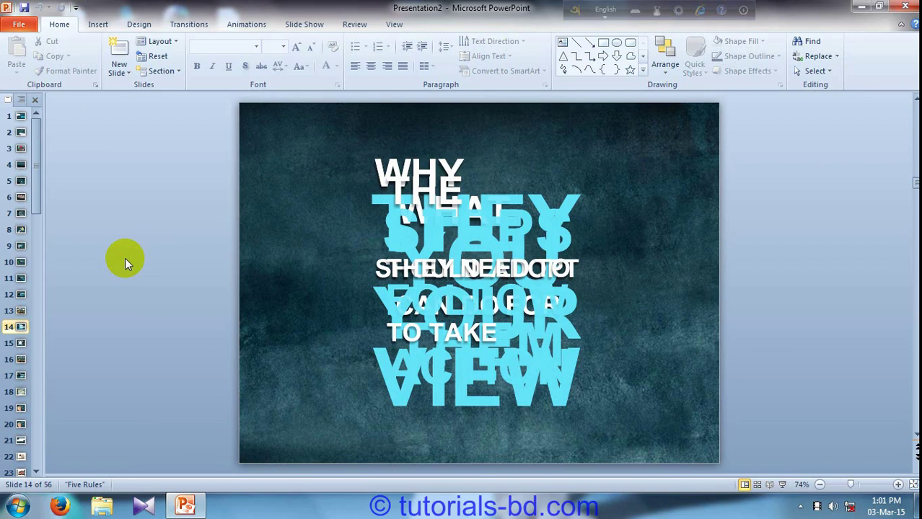
# - Look over slide 14's Design, Transitions and Animations tabs, then return to Home
pyautogui.click(130, 26)
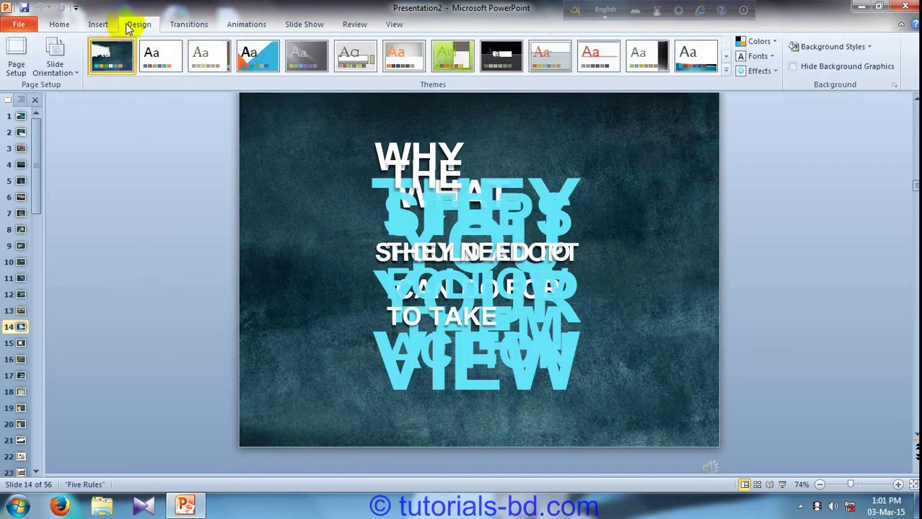
pyautogui.click(184, 24)
pyautogui.click(234, 24)
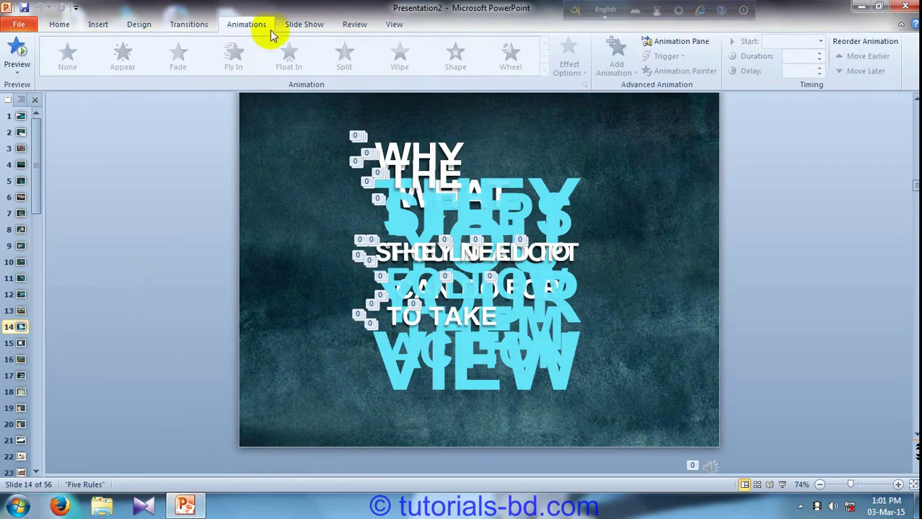
pyautogui.click(60, 24)
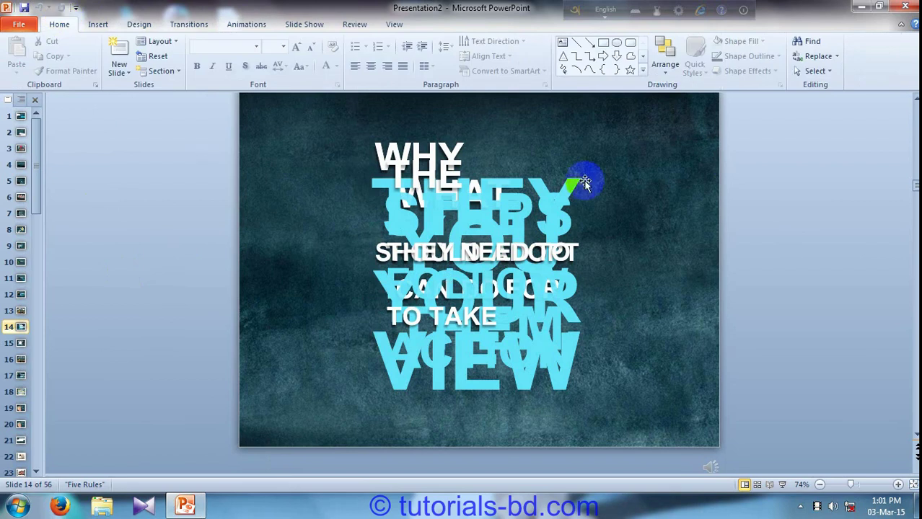